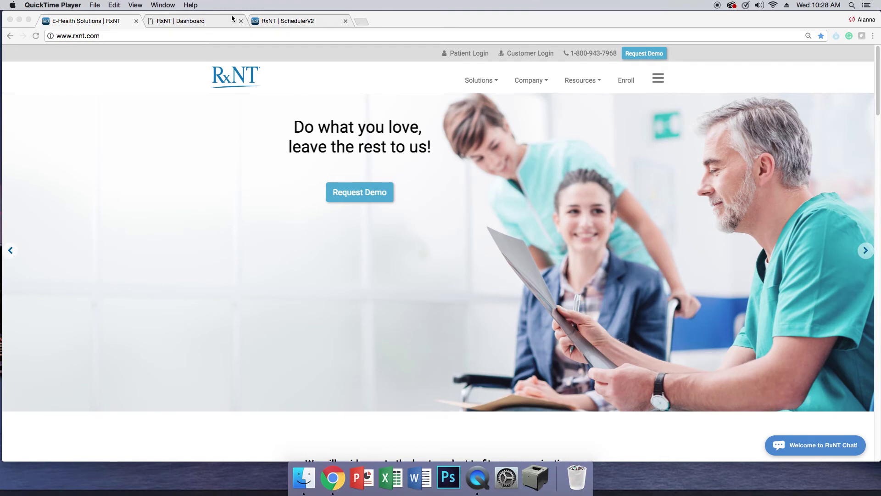
Switch to the RxNT Scheduler and open the person resources list in the company setup utilities.
click(218, 21)
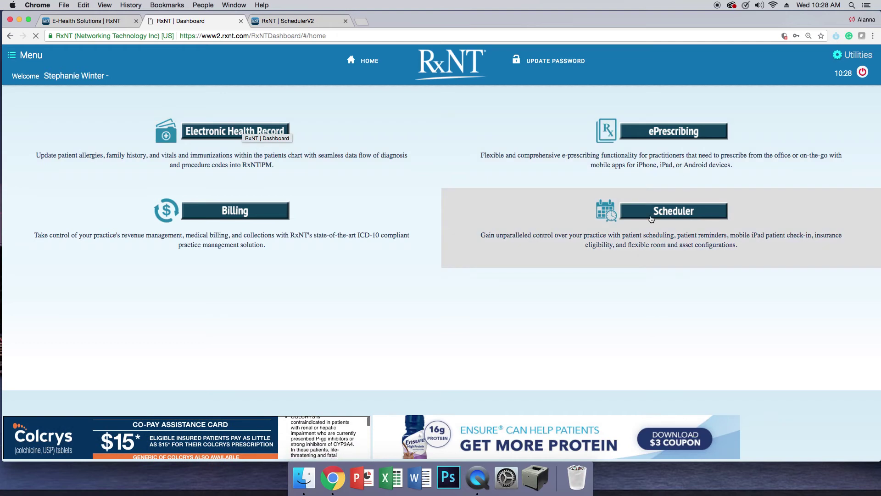
click(303, 22)
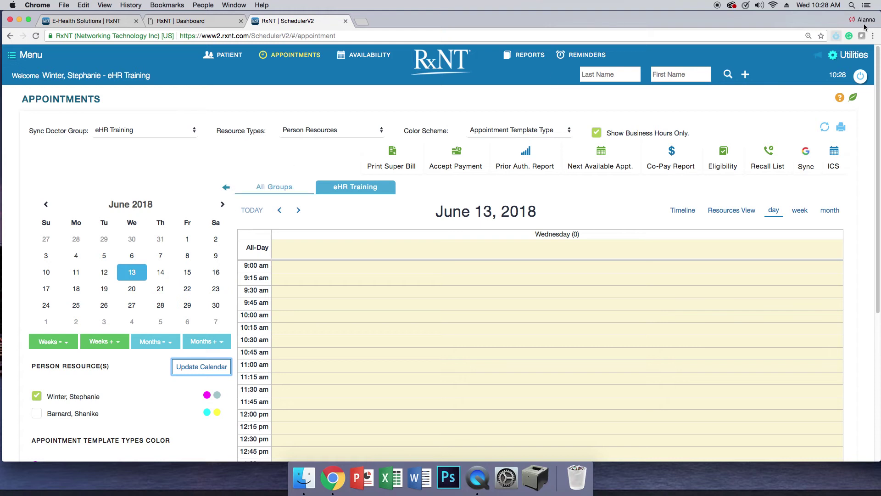
click(856, 56)
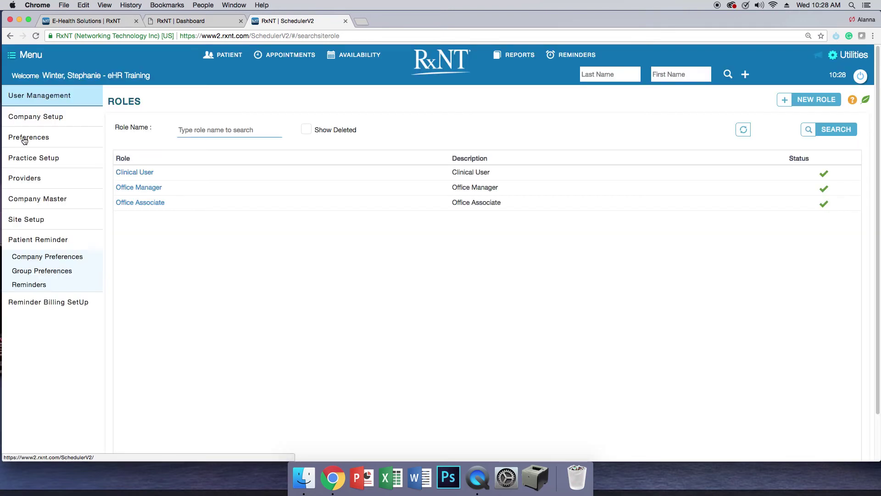
click(23, 139)
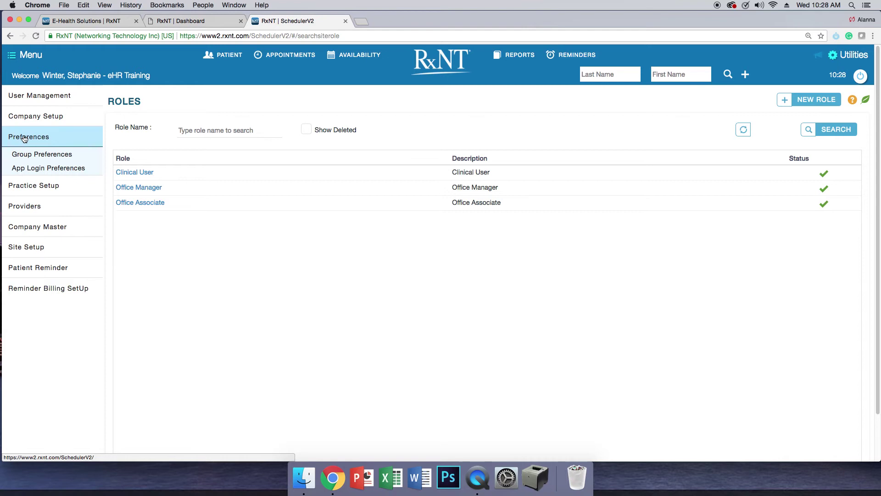
click(32, 119)
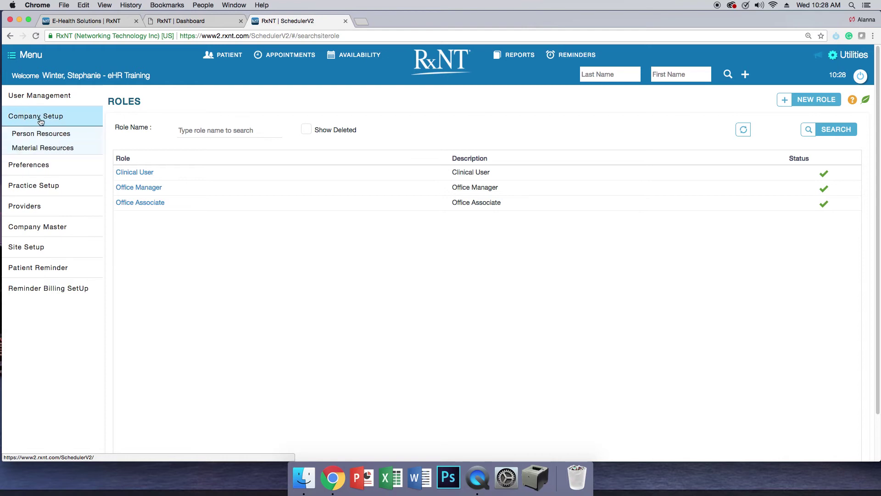
click(33, 138)
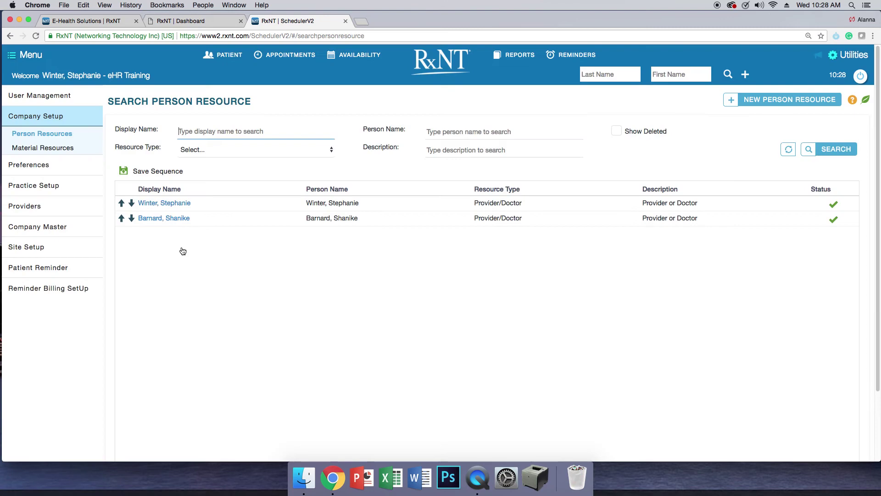
Enable reminders for the first provider in the person resources list and save the resource.
click(168, 205)
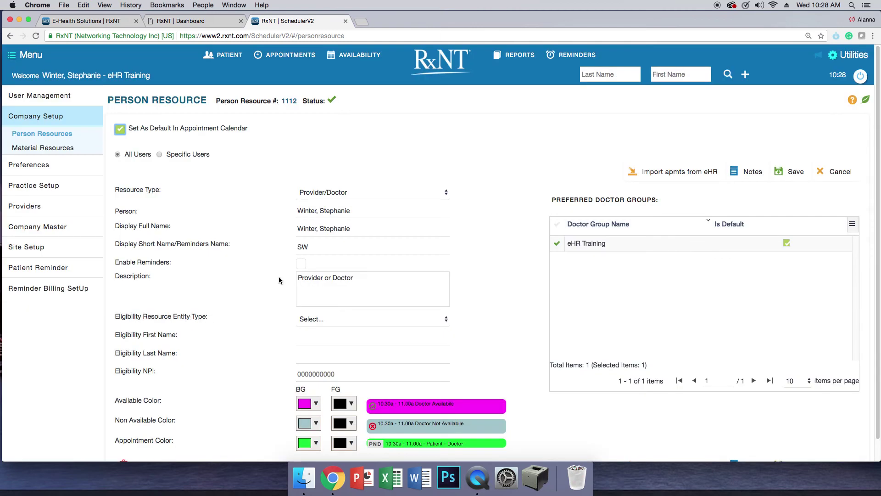
click(300, 263)
click(795, 173)
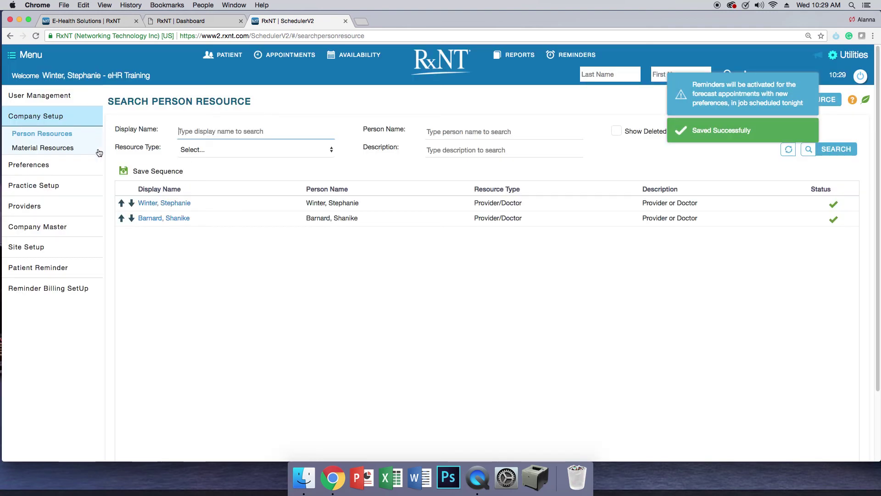
In the patient reminder company preferences, leave SMS as the only mode of communication and keep 12PM as the preferred sending time.
click(27, 269)
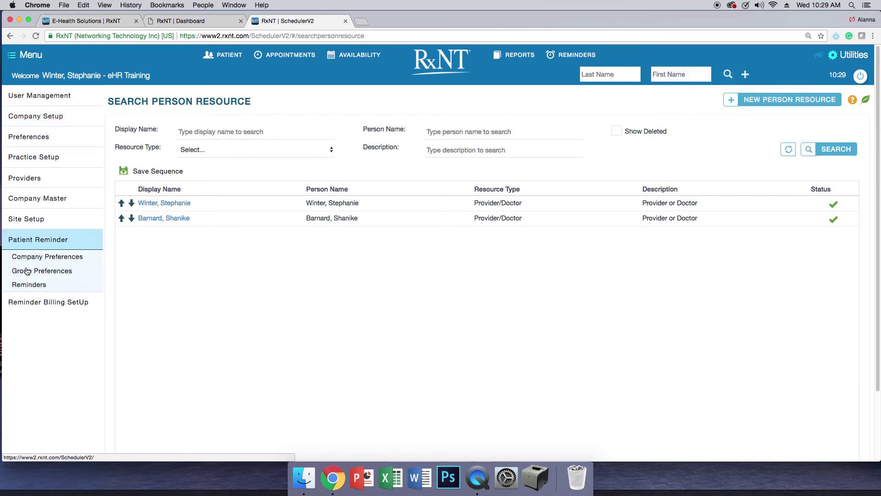
click(26, 260)
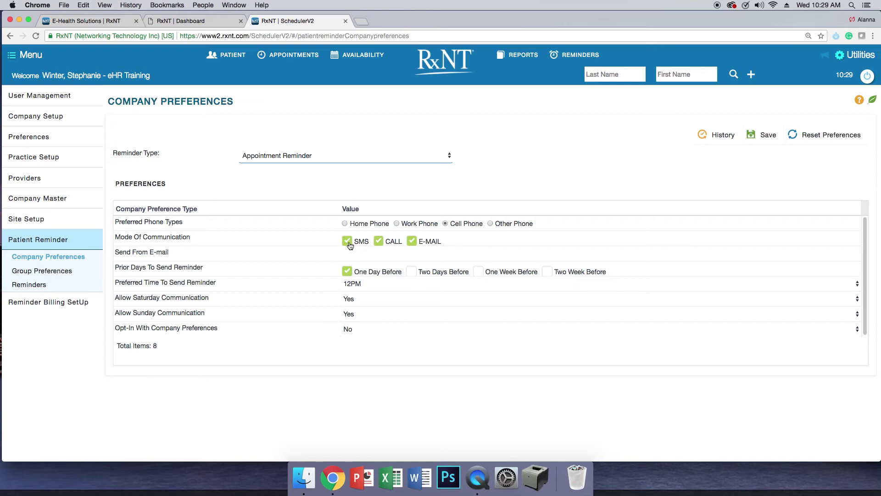
click(379, 247)
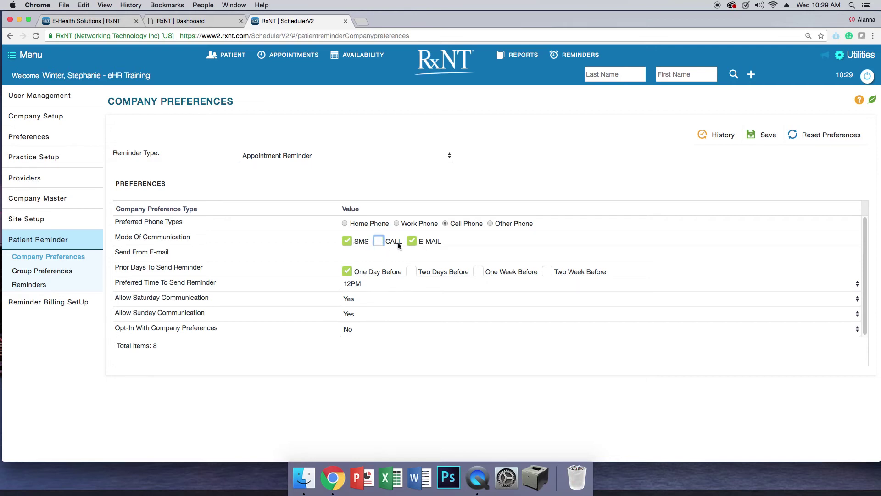
click(412, 242)
click(412, 241)
click(412, 241)
click(372, 288)
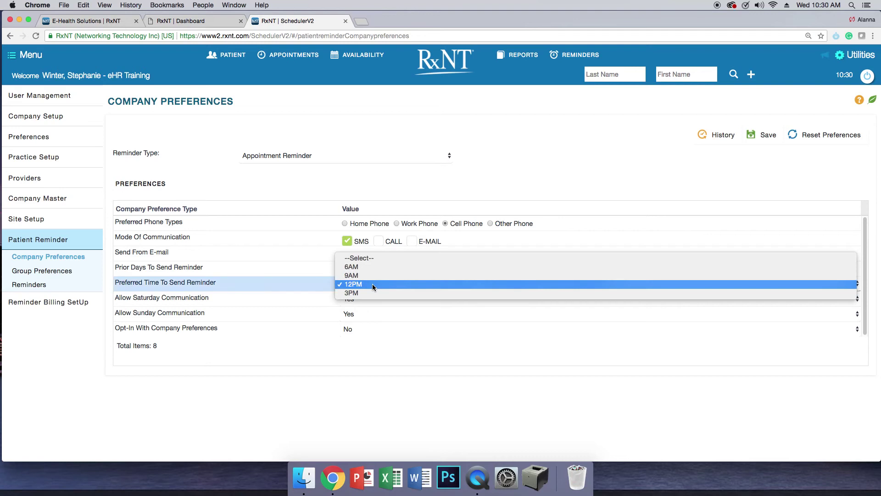
click(373, 285)
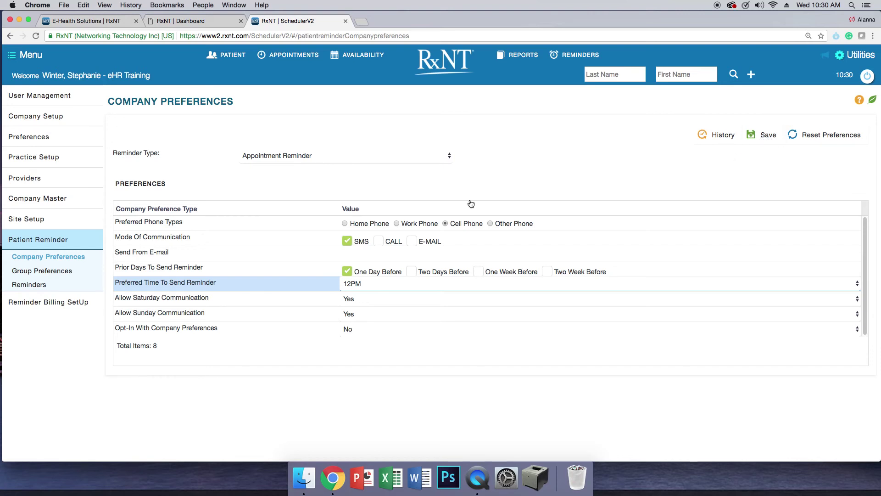
Display the appointment reminder group preferences for the eHR Training doctor group.
click(49, 271)
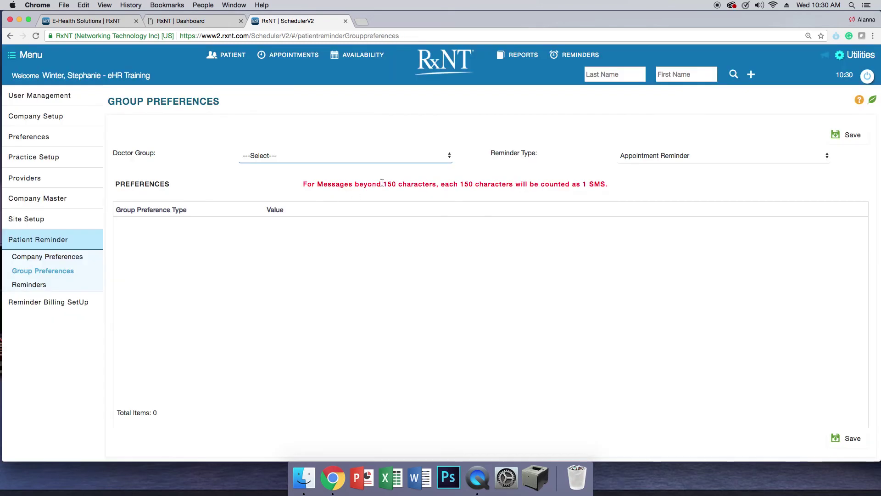
click(417, 159)
click(274, 165)
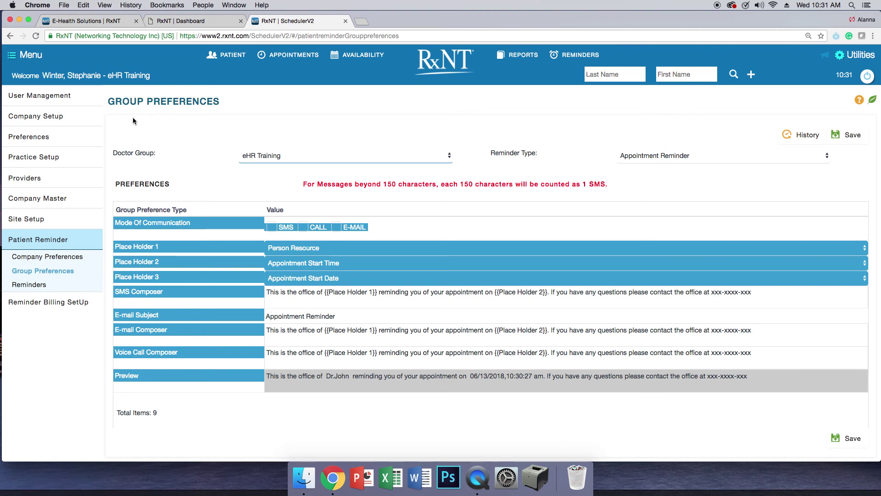
Search for the patient by last name and open the first matching patient's profile.
click(244, 55)
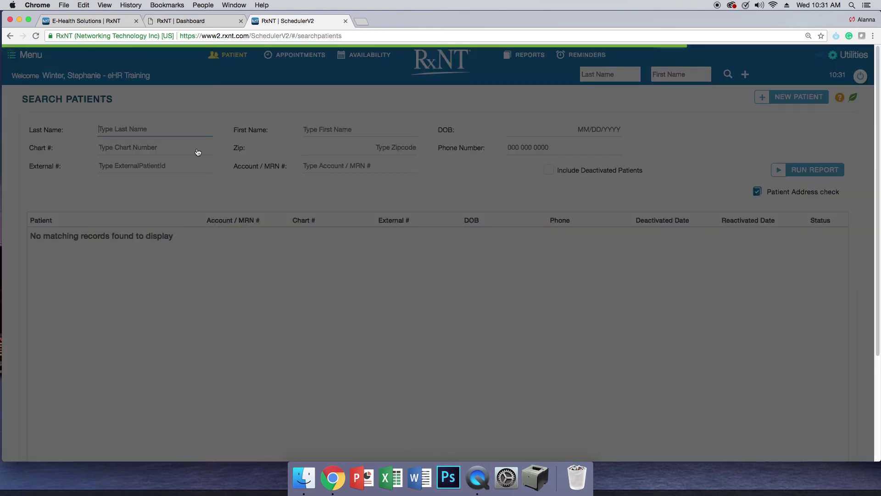
text(winter)
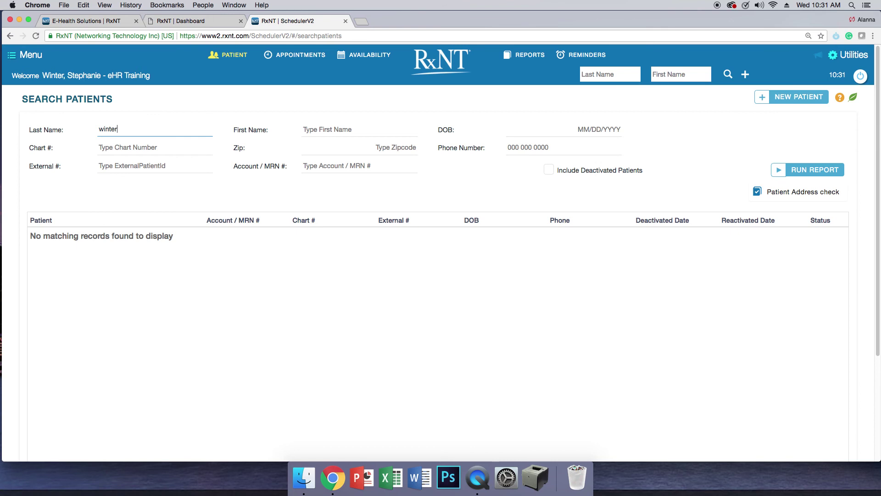
key(Return)
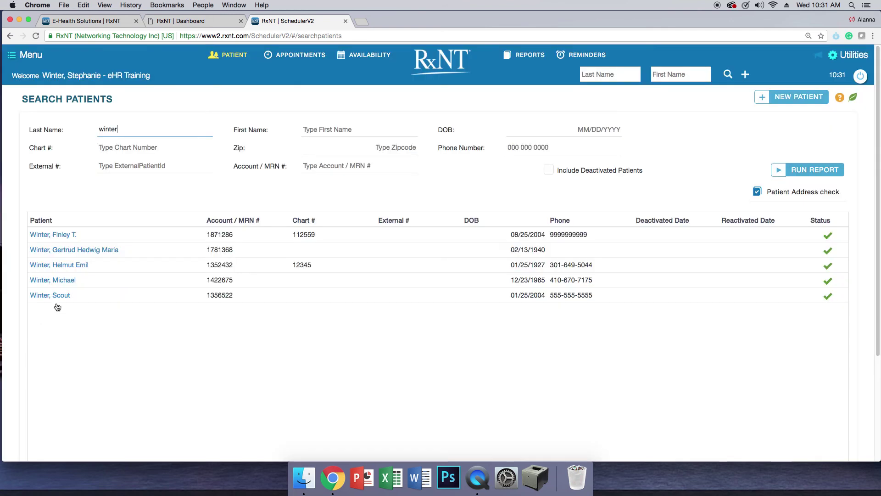
click(55, 234)
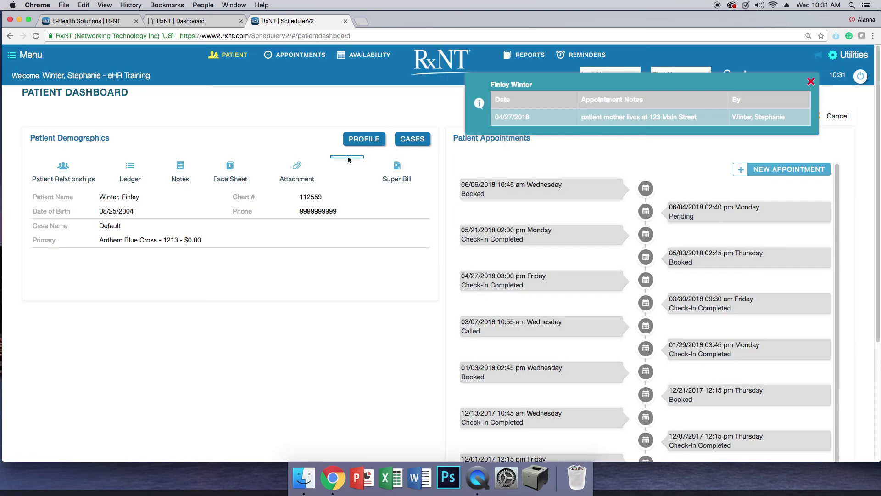
click(366, 141)
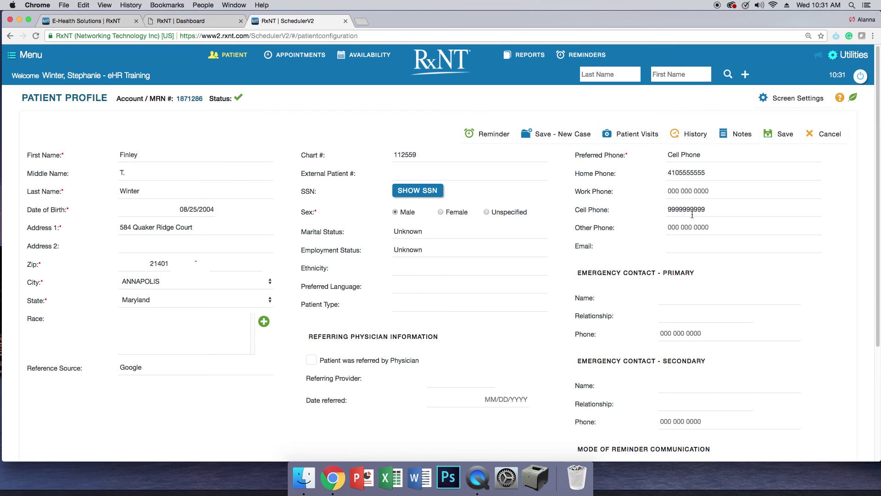
Remove the patient's reminder opt-out and enable SMS reminders with Saturday and Sunday communication allowed.
scroll(722, 249, down, 5)
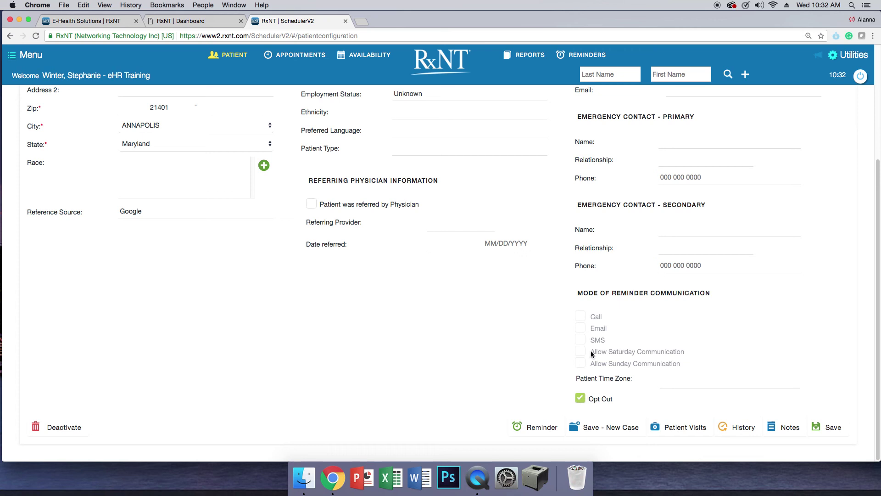
click(580, 397)
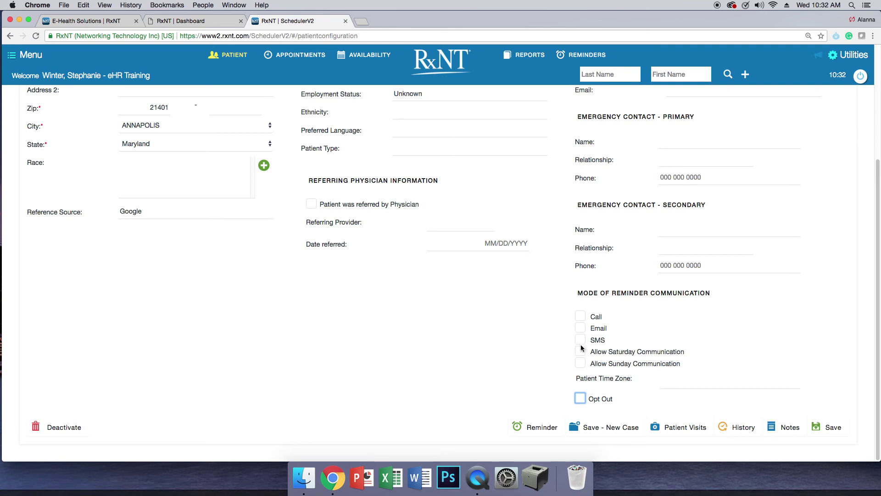
click(580, 341)
click(580, 352)
click(581, 364)
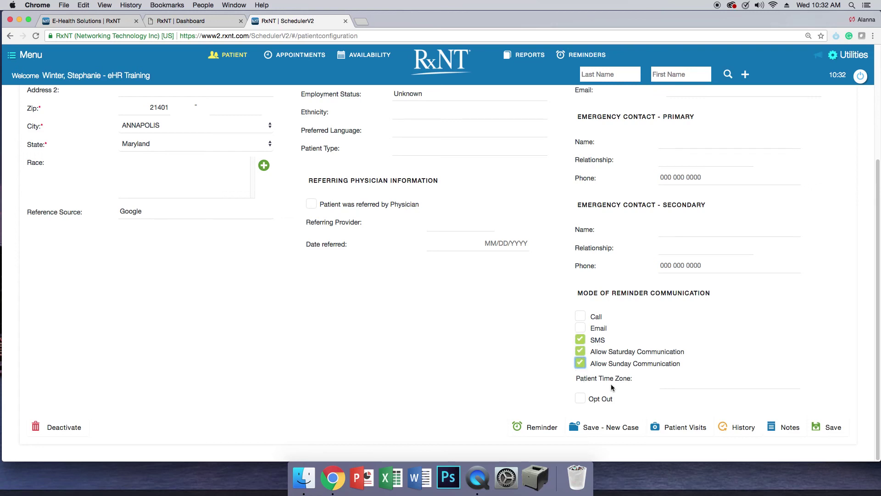
Set the patient's time zone to Eastern Time and save the profile.
click(736, 385)
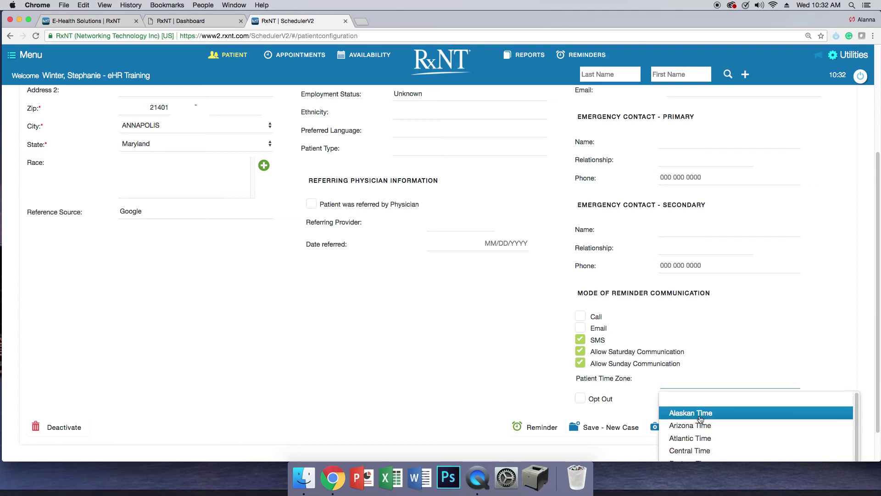
click(689, 457)
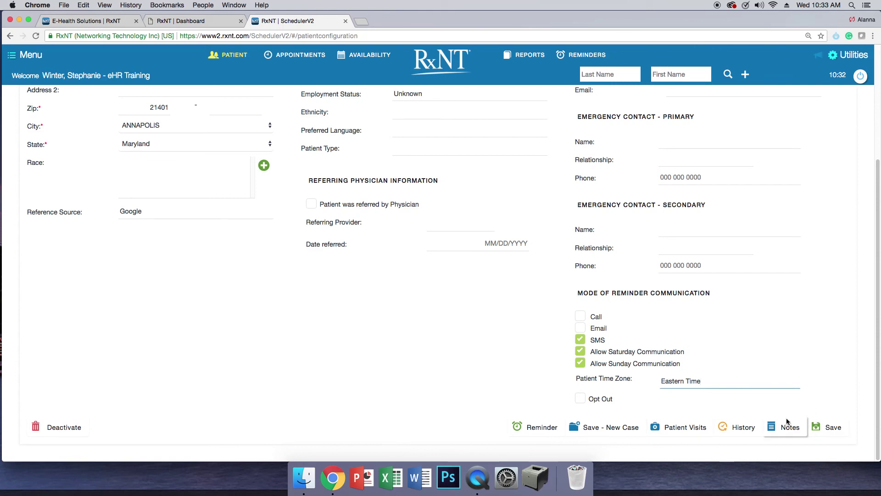
click(833, 431)
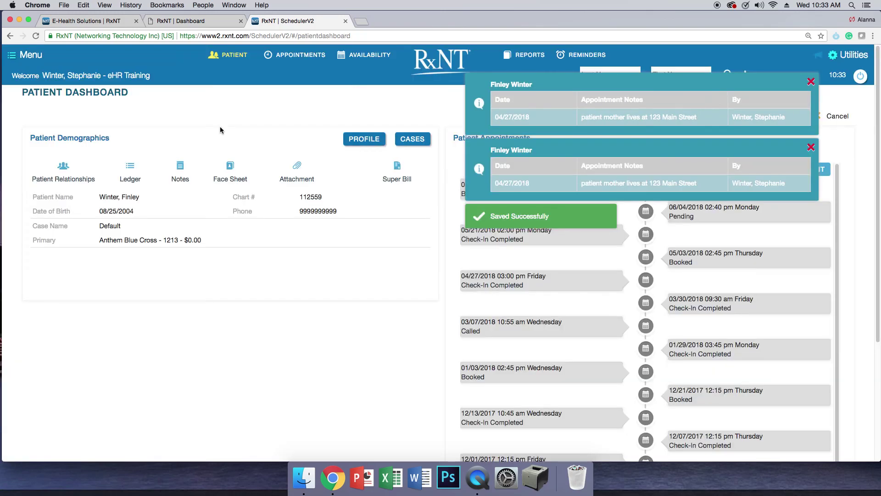
Go to the appointments calendar, dismiss the patient's appointment note notices, and open the patient reminders page.
click(315, 61)
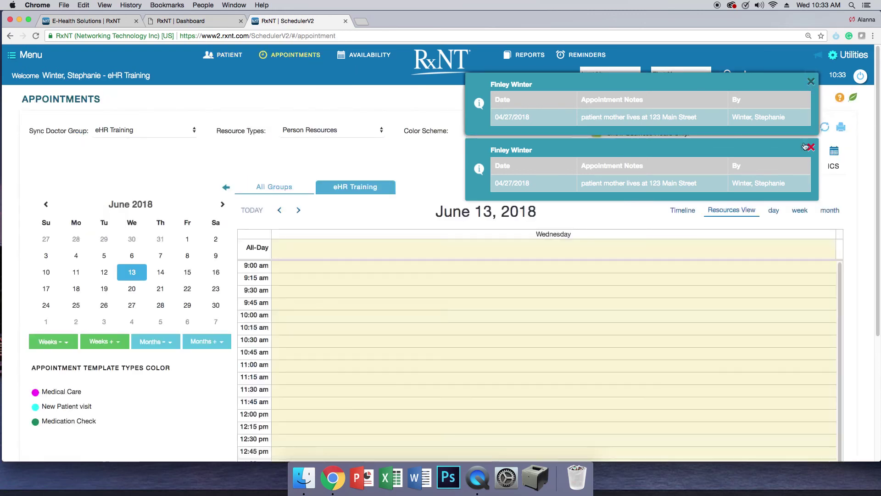
click(811, 84)
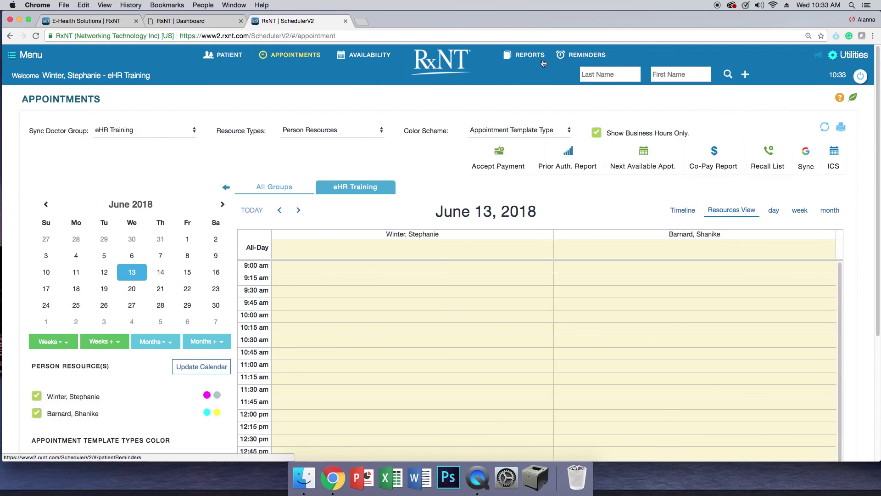
click(586, 57)
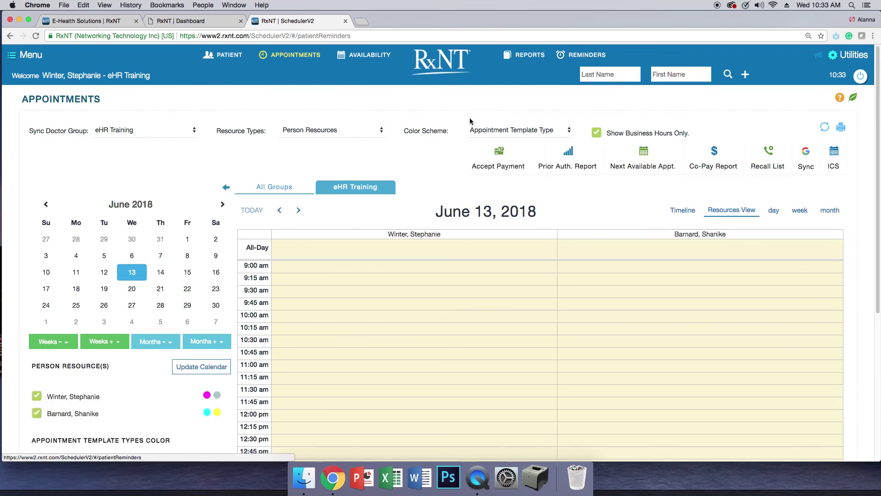